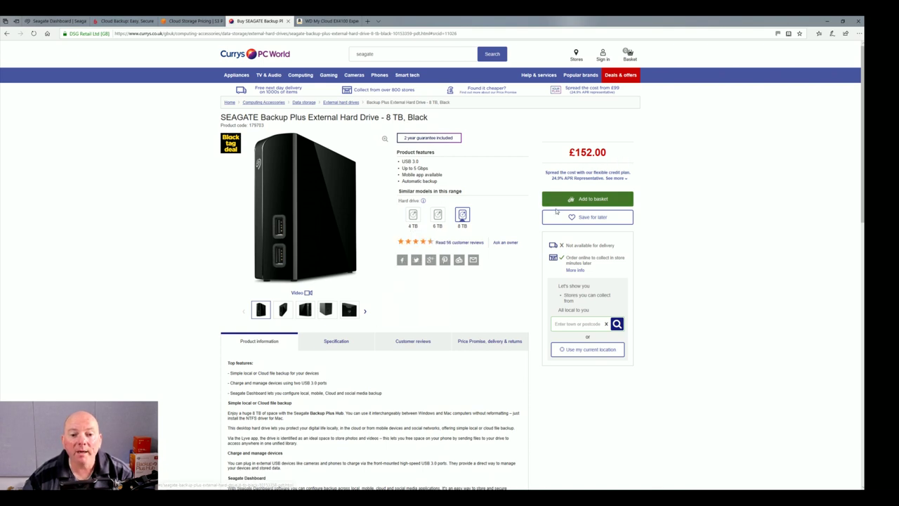
Step: Compare the 6 TB and 8 TB models of the Seagate Backup Plus external hard drive
click(437, 220)
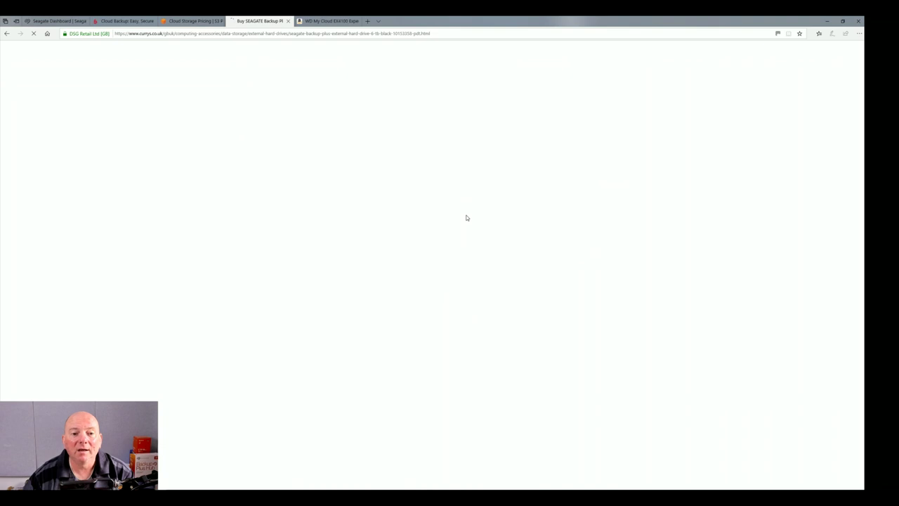
mouse_move(470, 215)
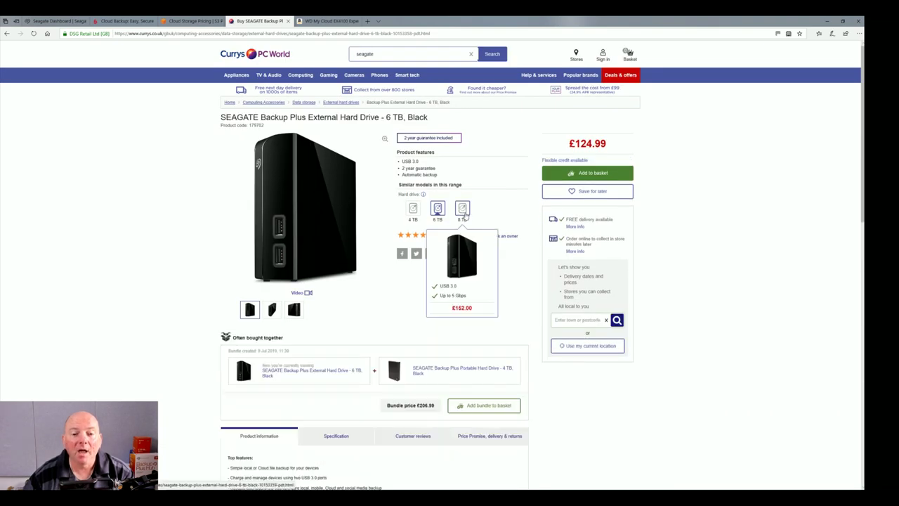
click(465, 216)
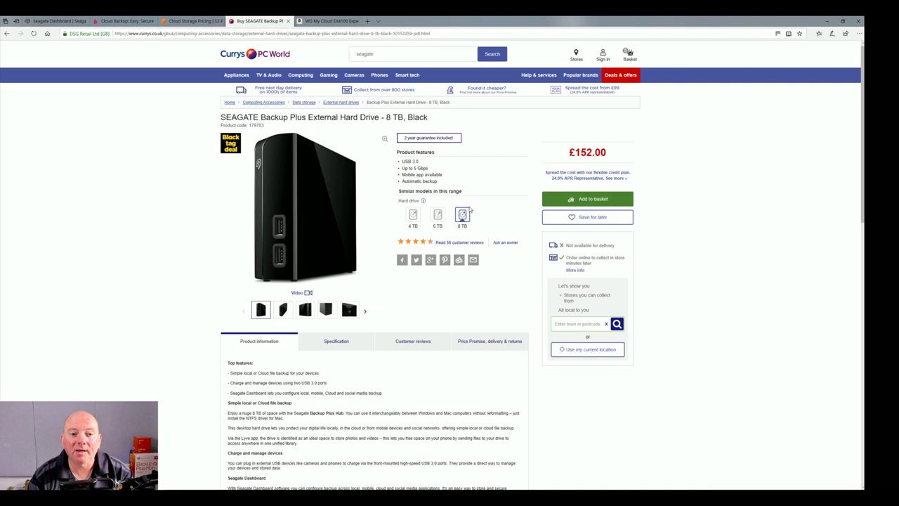
Step: Review the Amazon S3 storage pricing and the Backblaze backup pricing, and return to the Seagate Dashboard page
click(197, 20)
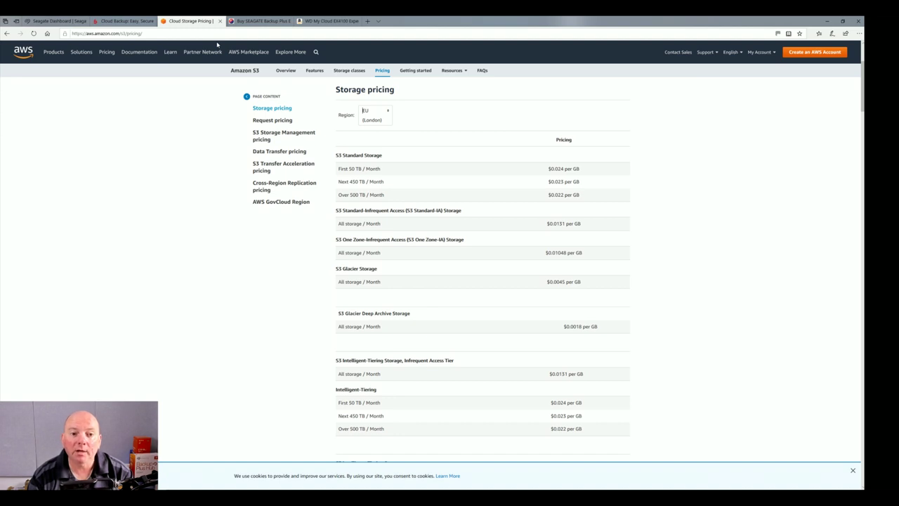
click(125, 20)
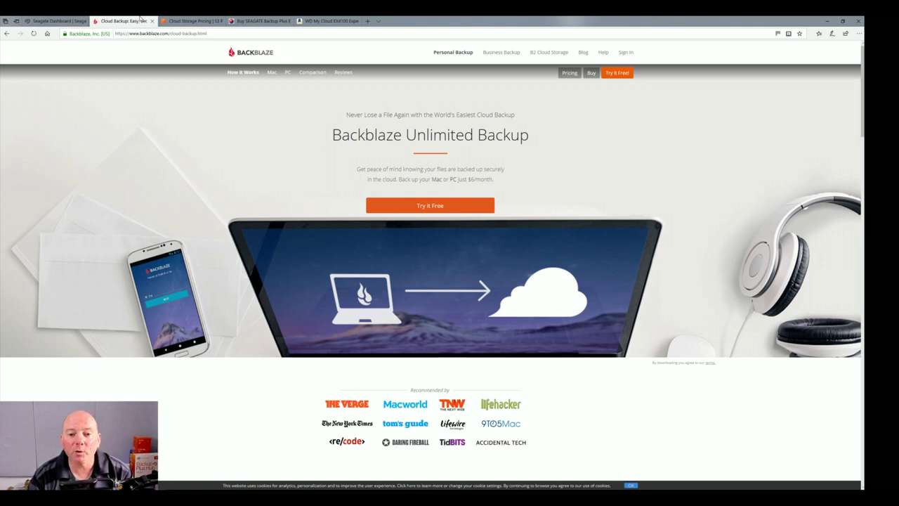
click(572, 74)
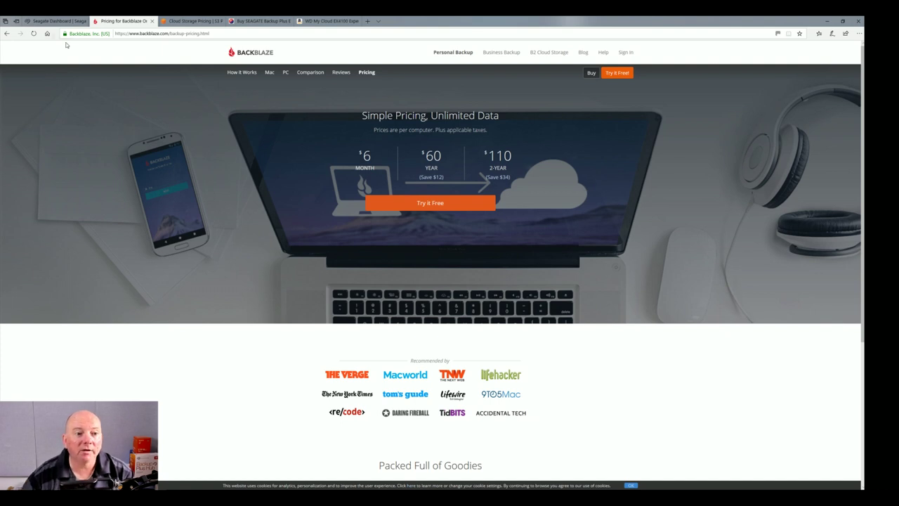
click(54, 21)
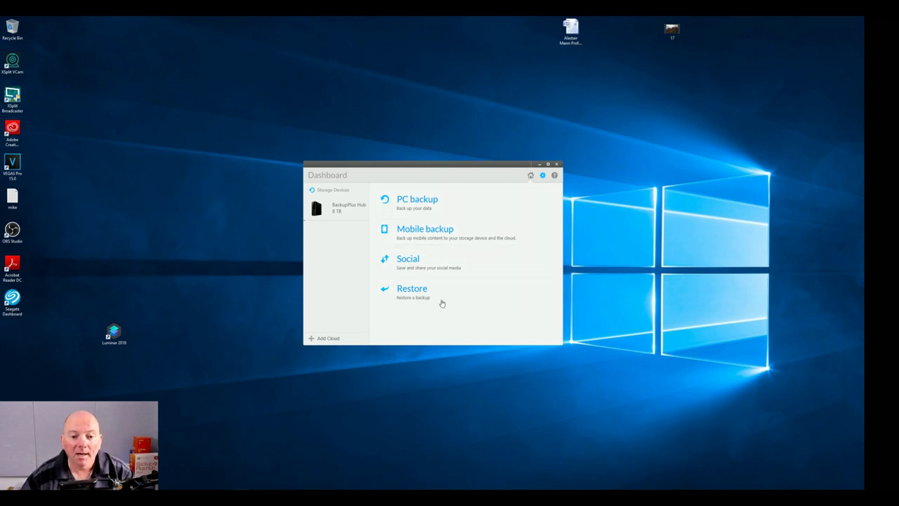
Step: Create a new PC backup plan in Seagate Dashboard and choose to back up specific folders
click(443, 204)
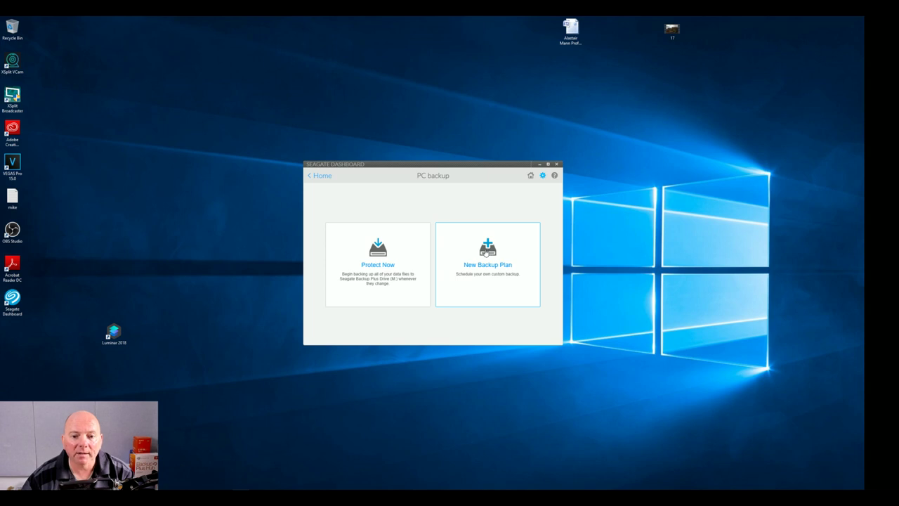
click(486, 253)
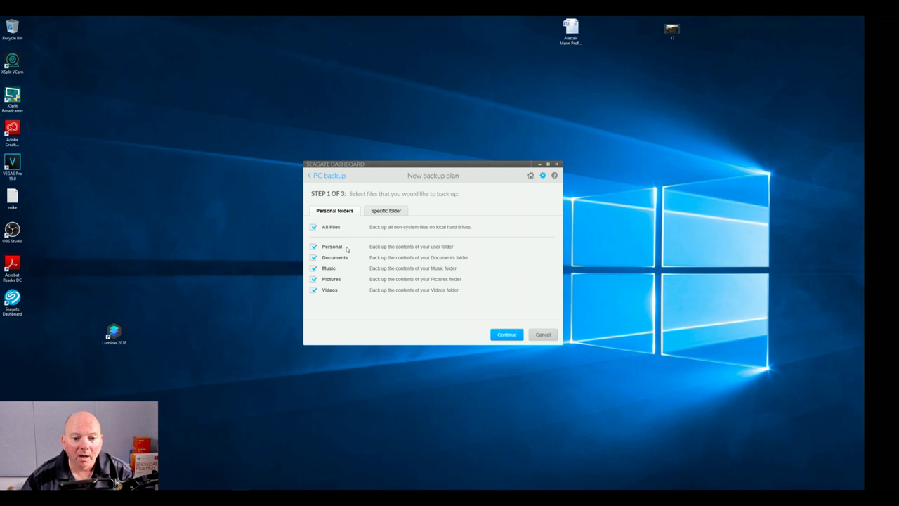
click(394, 212)
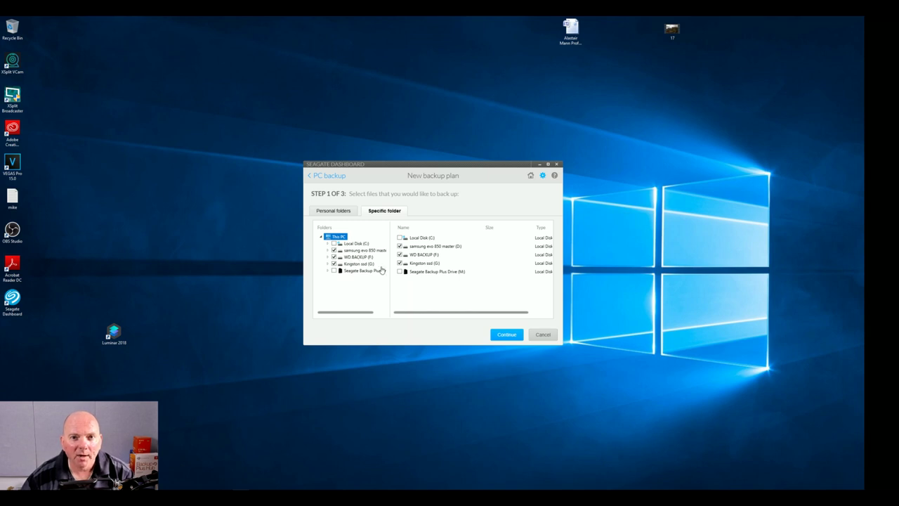
Step: Exclude the samsung evo 850 master (D:) drive from the backup after checking its folders
click(327, 251)
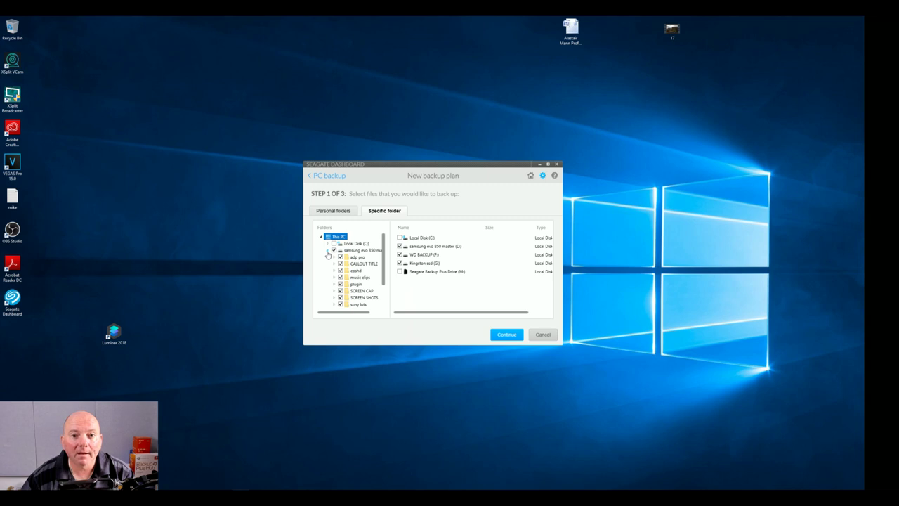
click(328, 251)
click(334, 250)
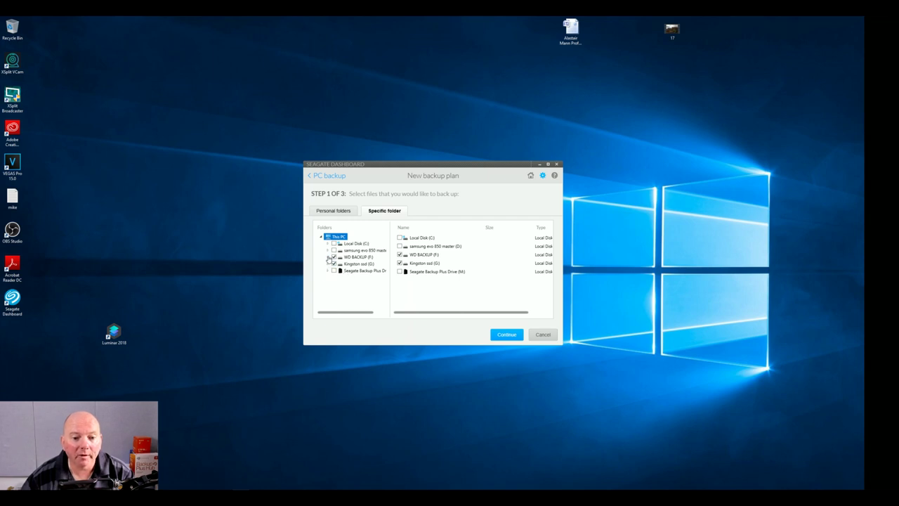
Step: Exclude the Amazon Drive, ccpro, downloads, downloads needed, PSAutoRecover and vegas folders of WD BACKUP (F:) from the backup
click(328, 257)
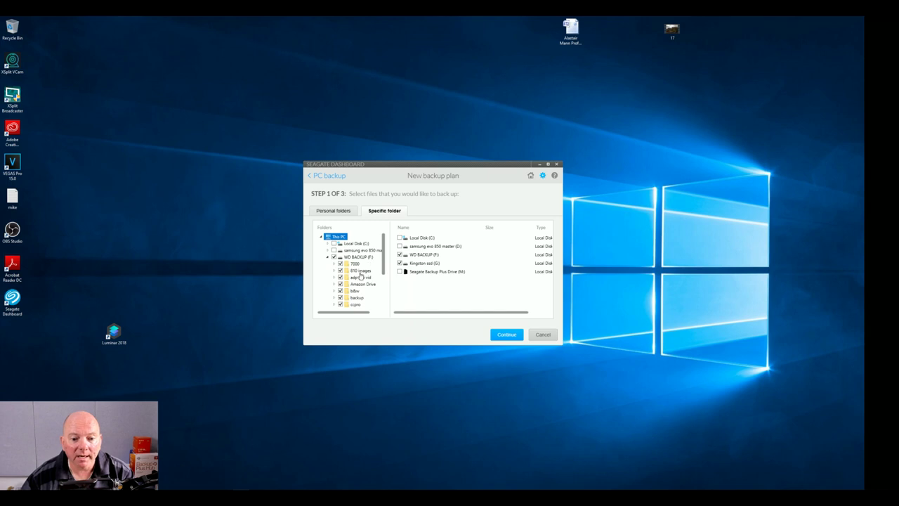
scroll(373, 261, down, 1)
scroll(373, 261, down, 2)
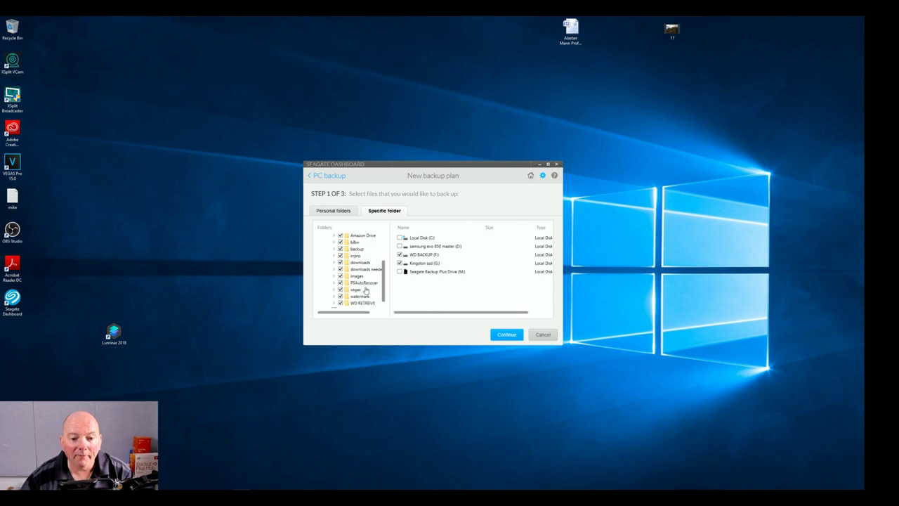
scroll(363, 261, up, 1)
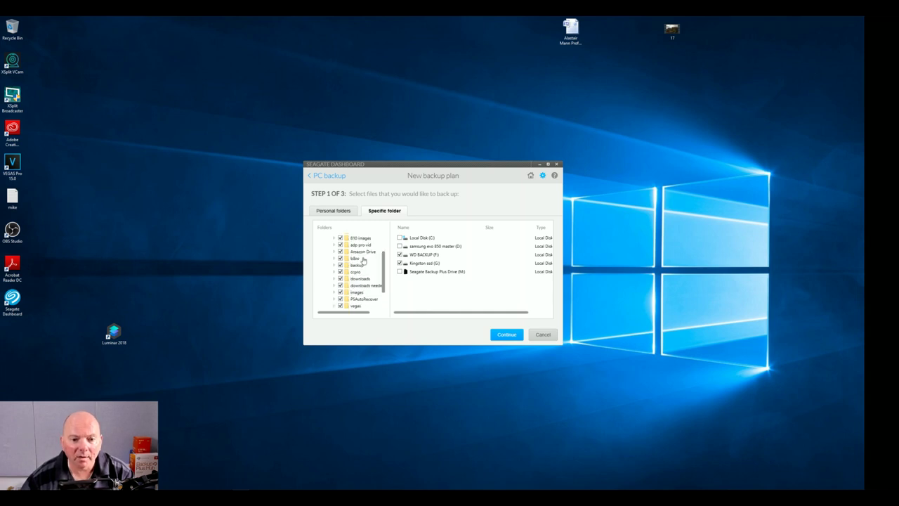
click(340, 252)
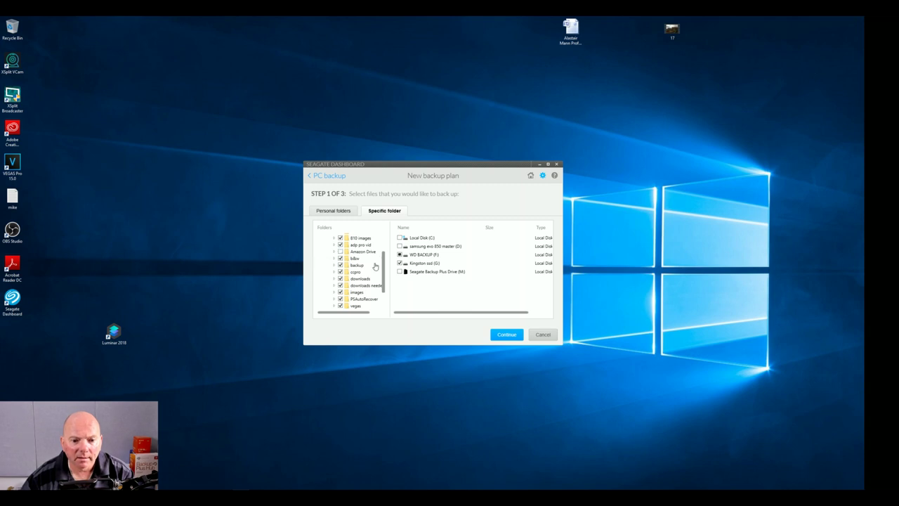
click(341, 271)
click(340, 278)
click(341, 299)
scroll(360, 286, up, 2)
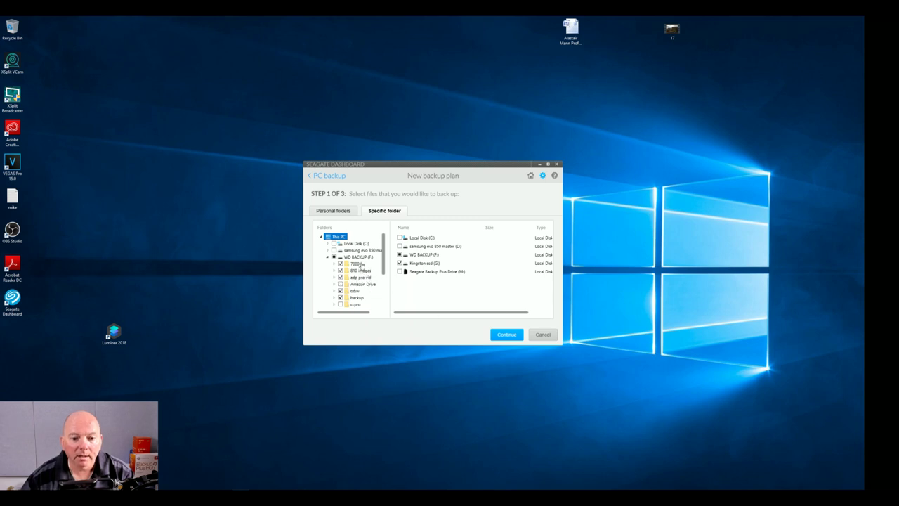
Step: Examine the remaining folder selection on WD BACKUP (F:) and the folders included from Kingston ssd (G:)
scroll(364, 262, down, 1)
scroll(365, 263, down, 3)
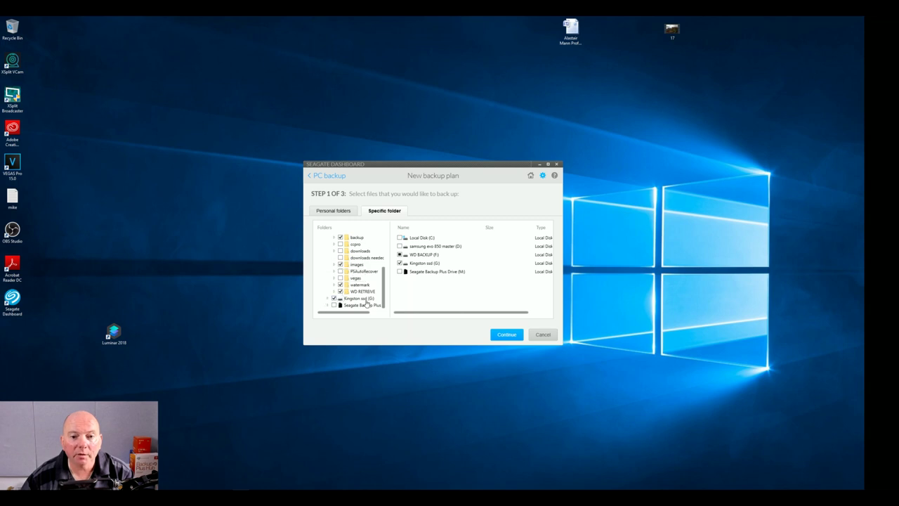
click(329, 299)
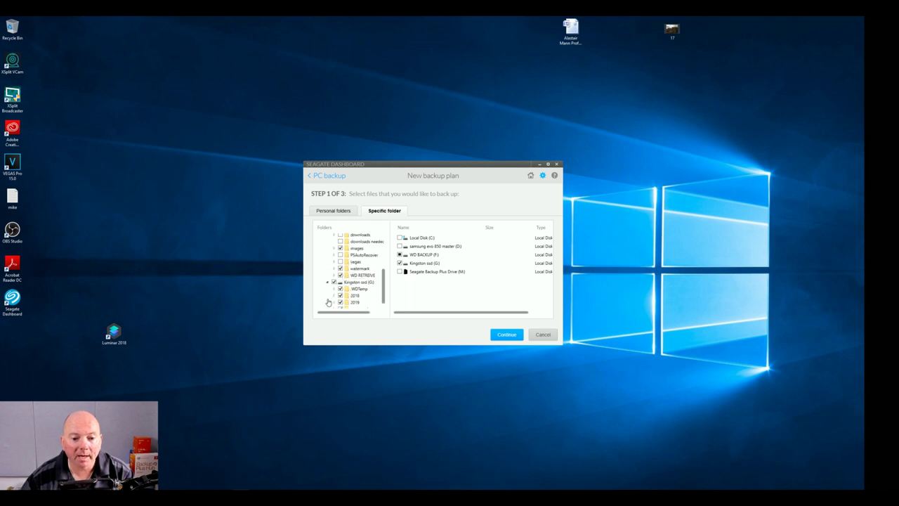
scroll(370, 291, down, 2)
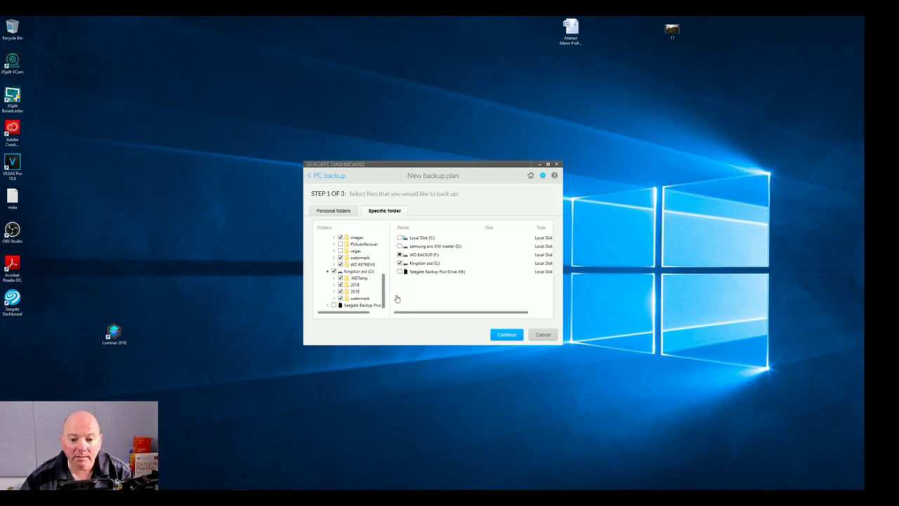
Step: Accept the folder selection, keep BackupPlus Hub (M:) as the destination and start the backup with the Continuously schedule
click(507, 336)
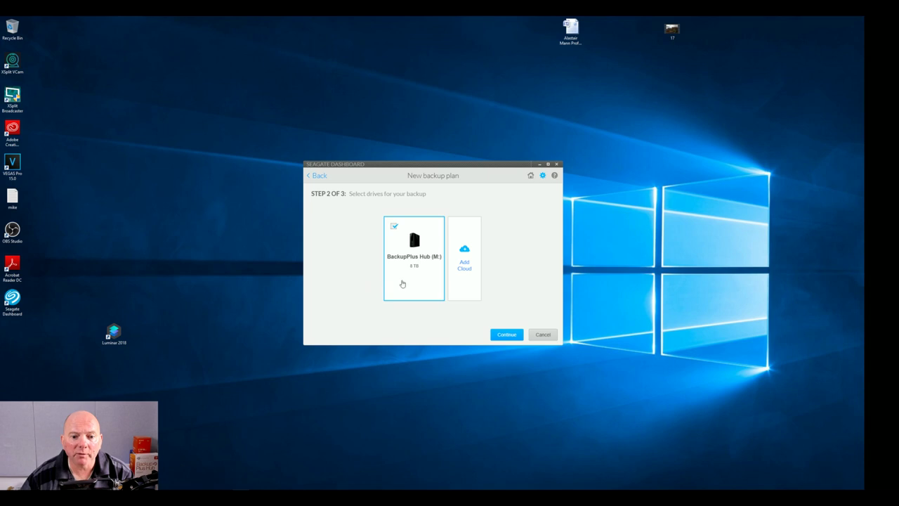
click(508, 336)
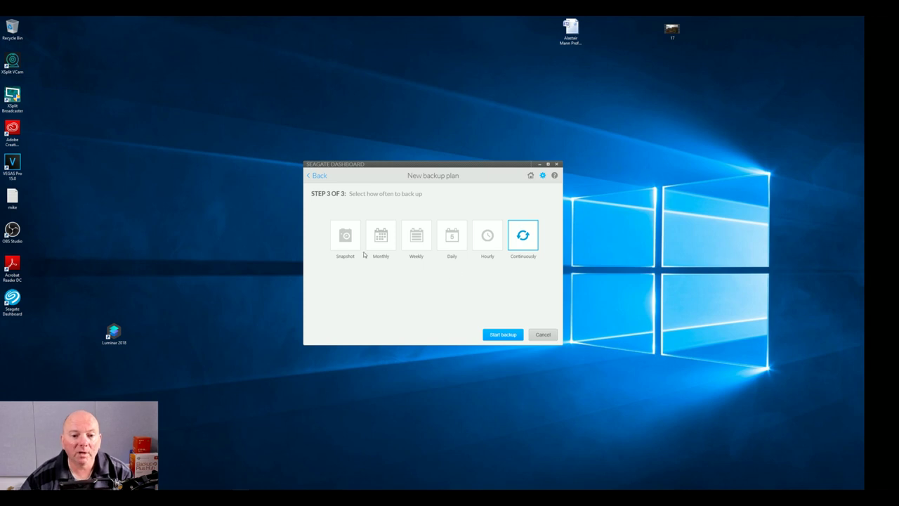
click(492, 336)
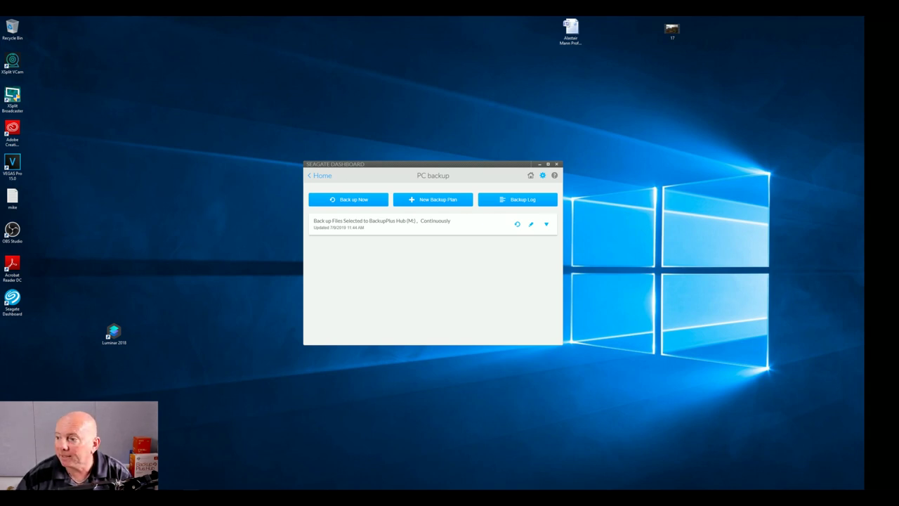
Step: Open the Seagate Backup Plus Drive (M:) in a maximized File Explorer window
key(super+e)
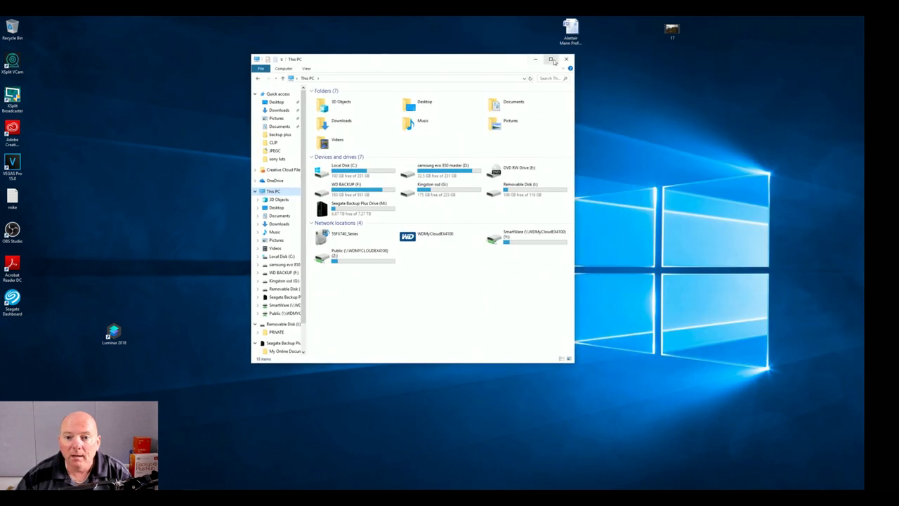
key(super+Up)
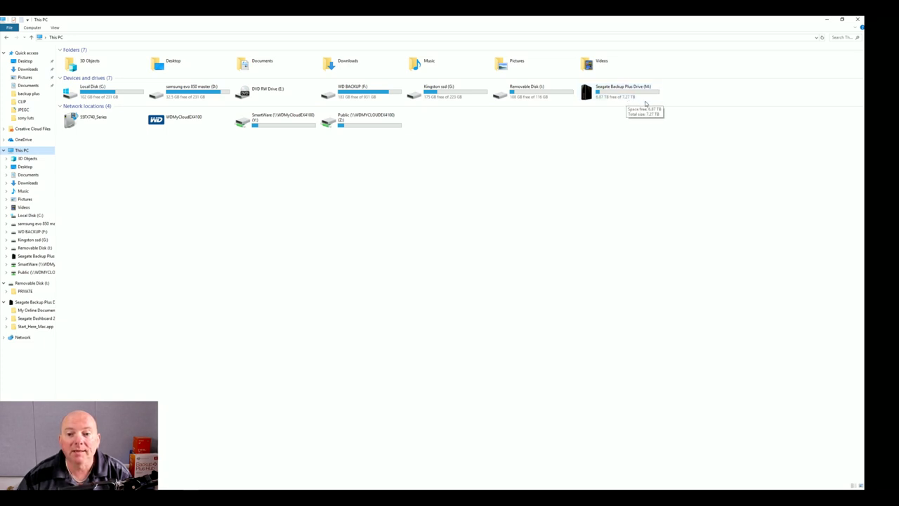
double_click(591, 95)
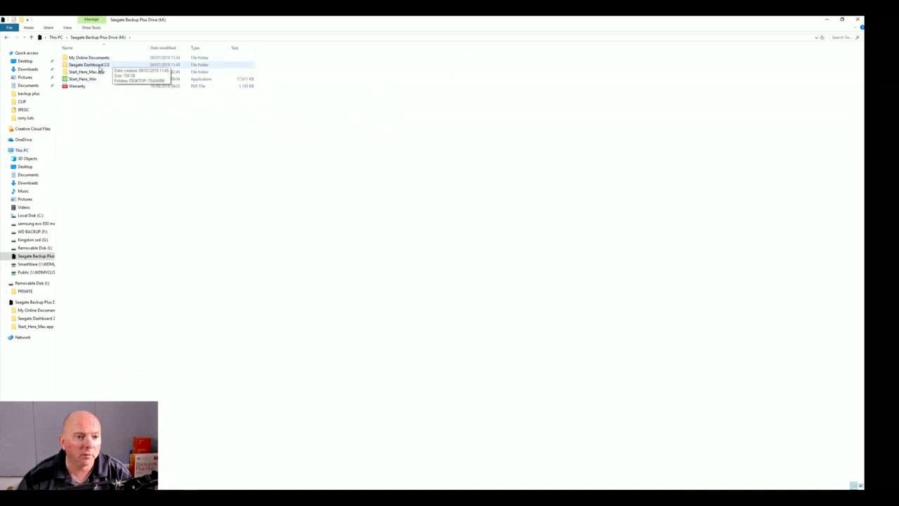
Step: Browse through the Seagate Dashboard 2.0 backup folders to the b&w image folder inside the backed-up F drive
double_click(100, 68)
double_click(104, 58)
double_click(104, 58)
double_click(104, 58)
double_click(104, 58)
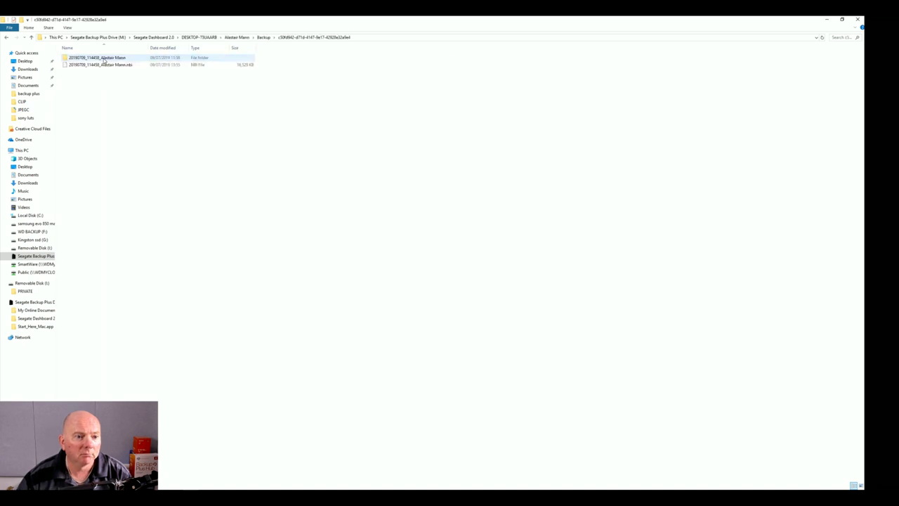
double_click(104, 58)
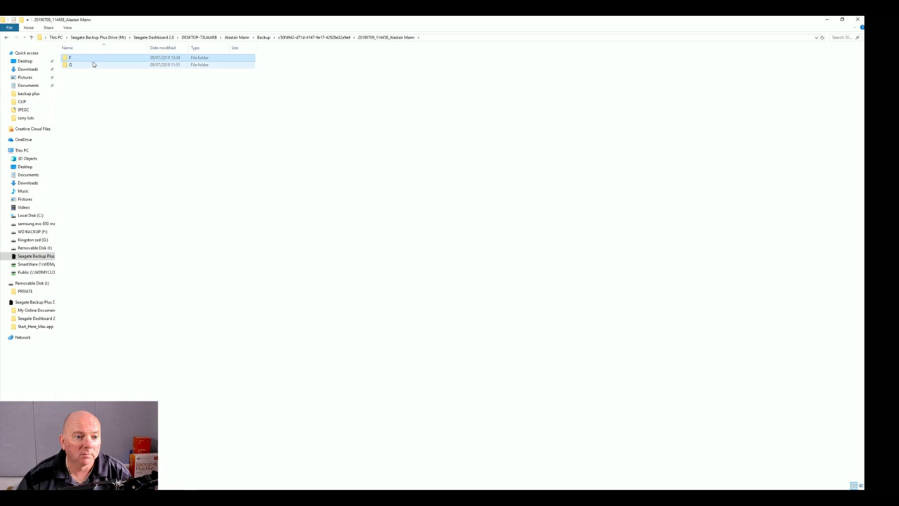
double_click(94, 59)
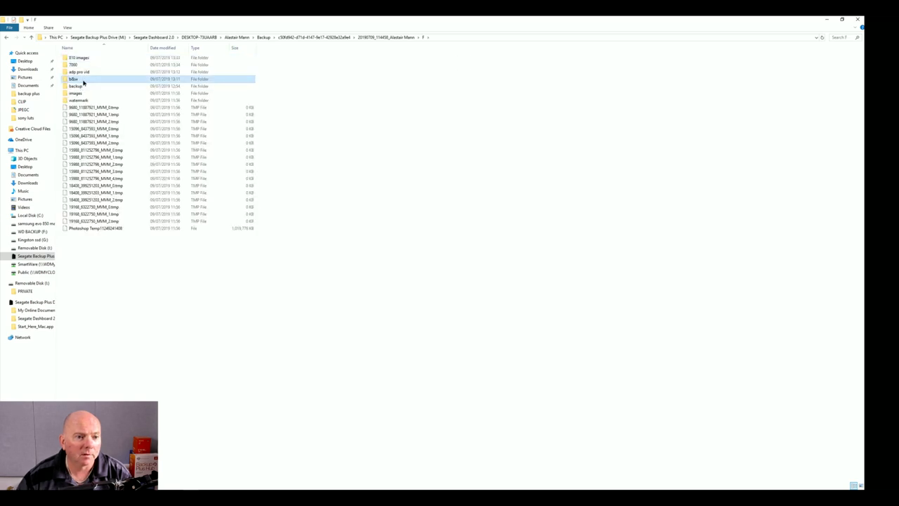
double_click(83, 80)
double_click(83, 58)
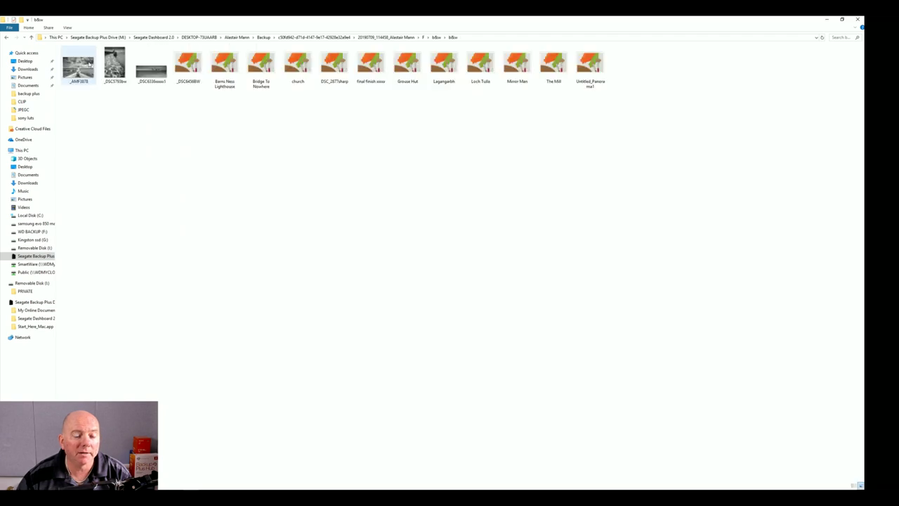
Step: View the backed-up photo _DSC5793bw full screen, and minimize the photo viewer and File Explorer to return to Seagate Dashboard
click(115, 78)
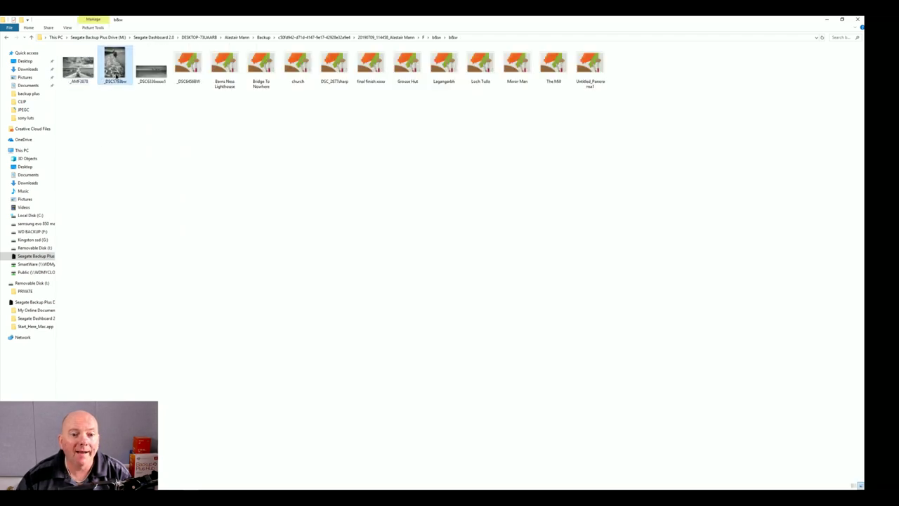
double_click(115, 76)
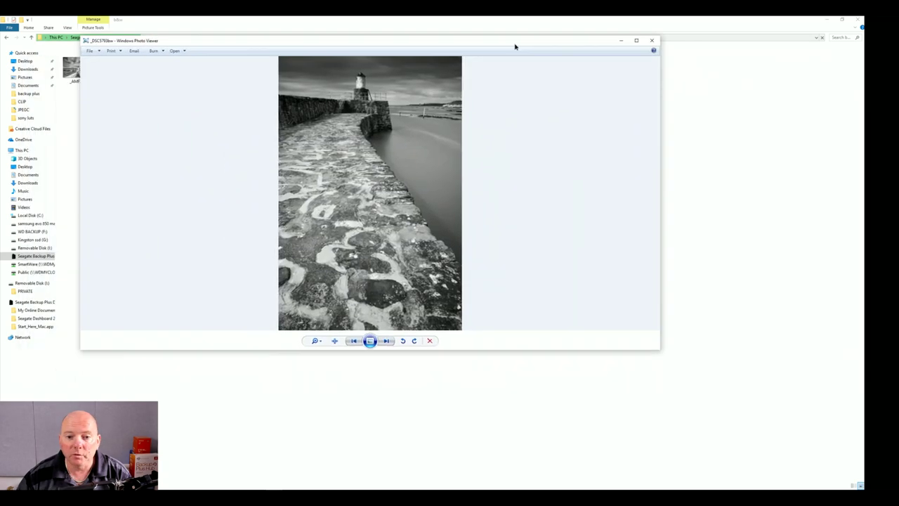
click(636, 41)
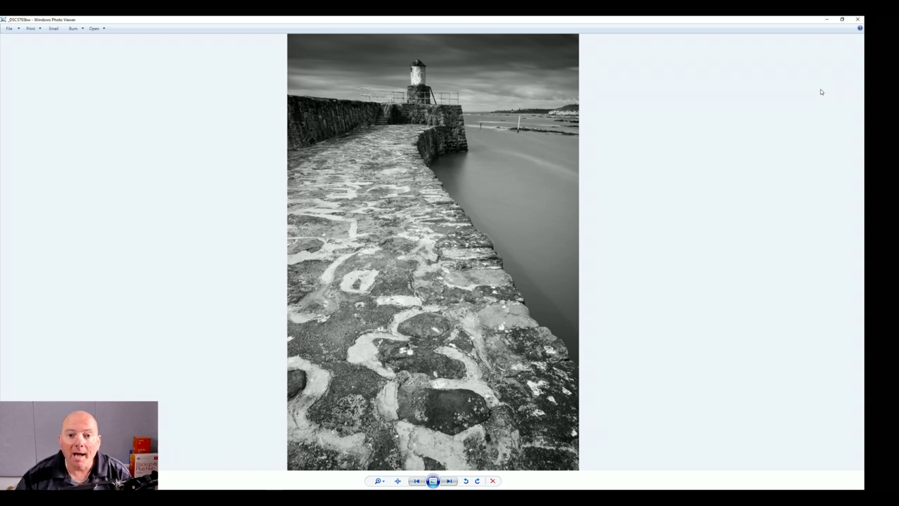
click(829, 20)
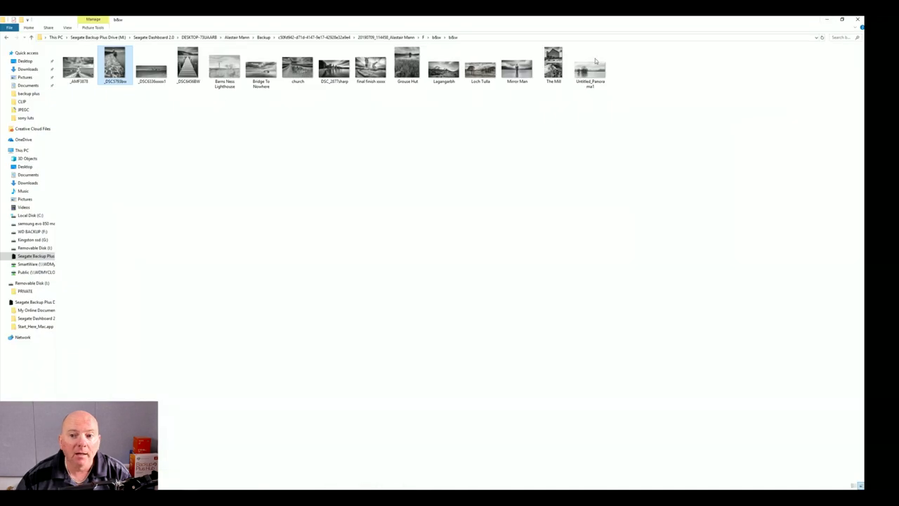
click(827, 19)
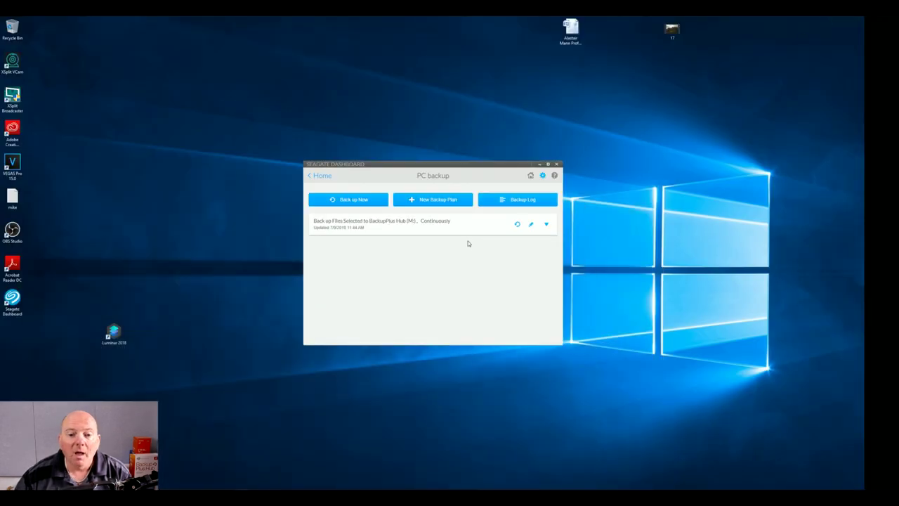